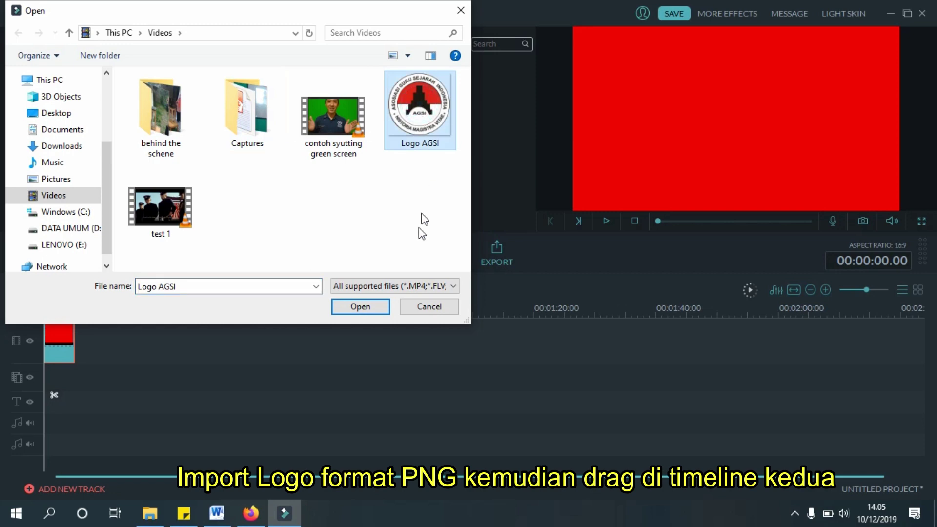
Import the Logo AGSI image onto the second track beneath the red clip and shrink it within the frame
click(365, 307)
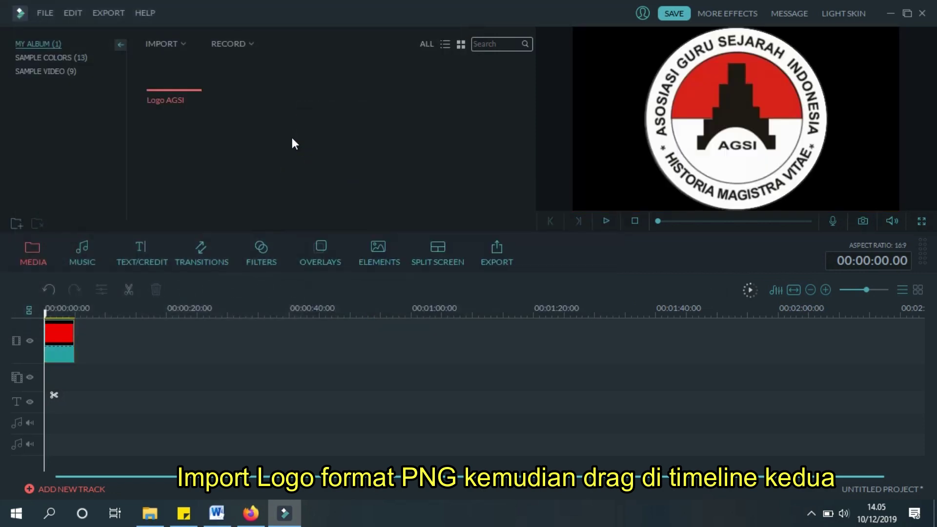
drag(161, 81, 52, 380)
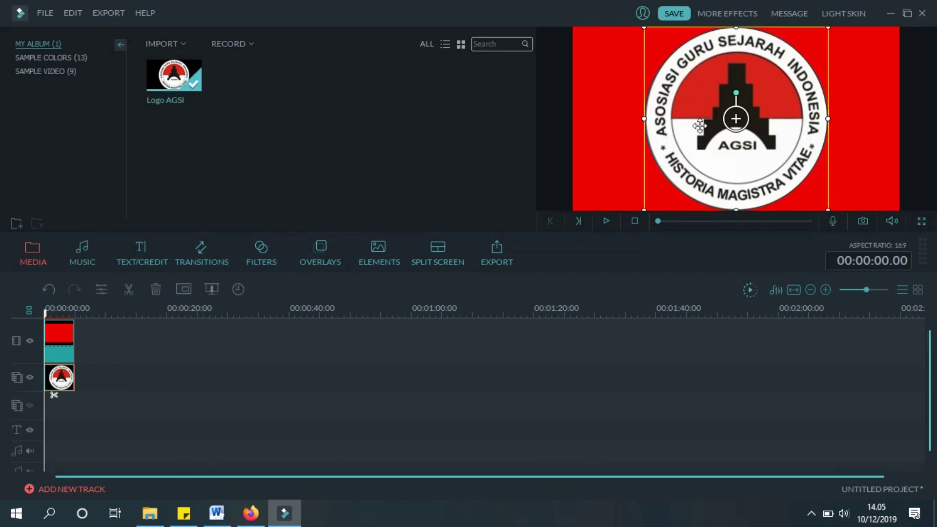
drag(641, 208, 711, 152)
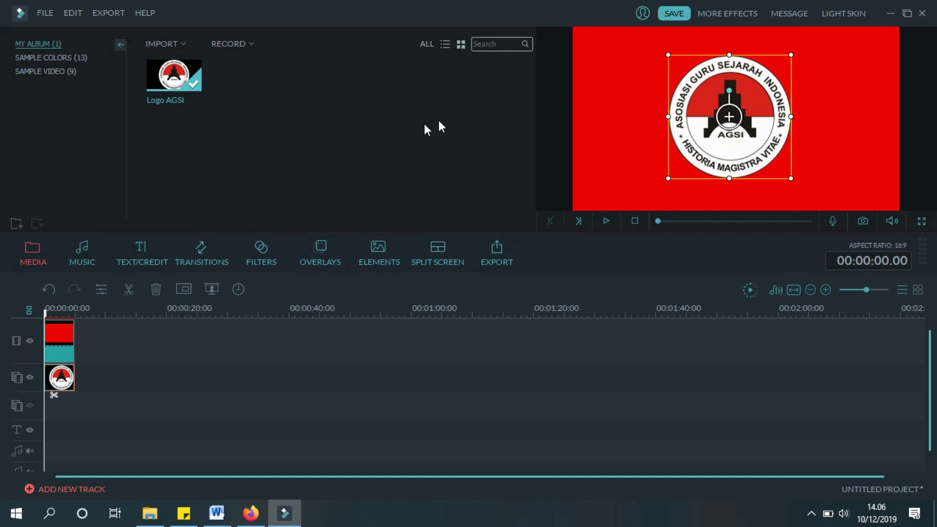
Import the test 1 video and place it on the first track directly after the red clip
click(158, 43)
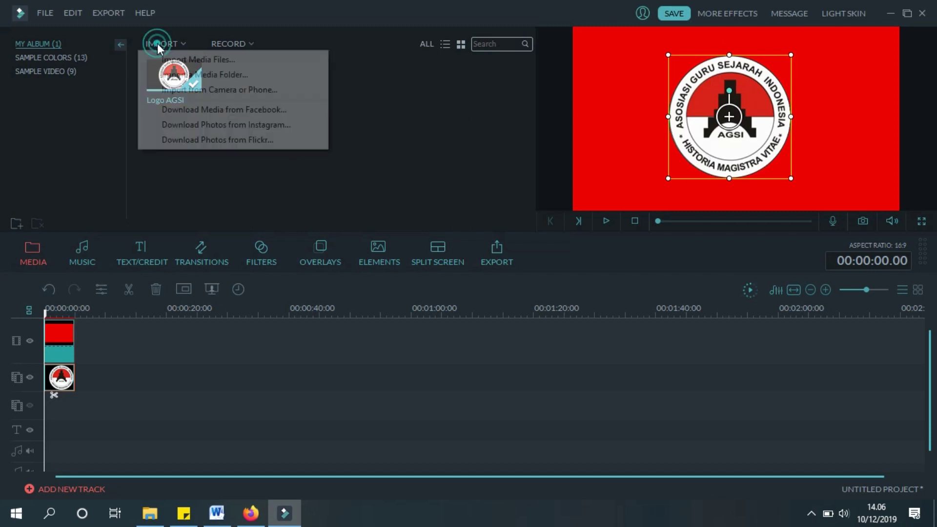
click(168, 59)
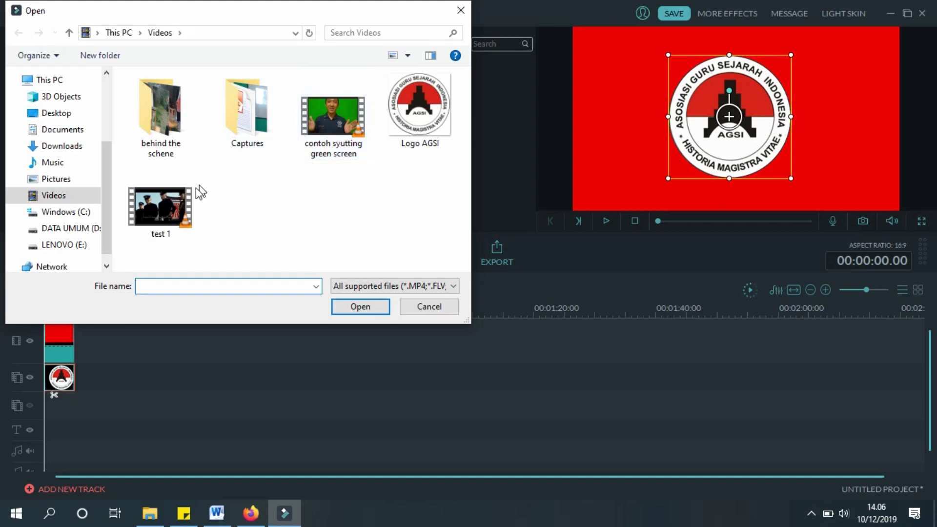
click(194, 200)
click(361, 306)
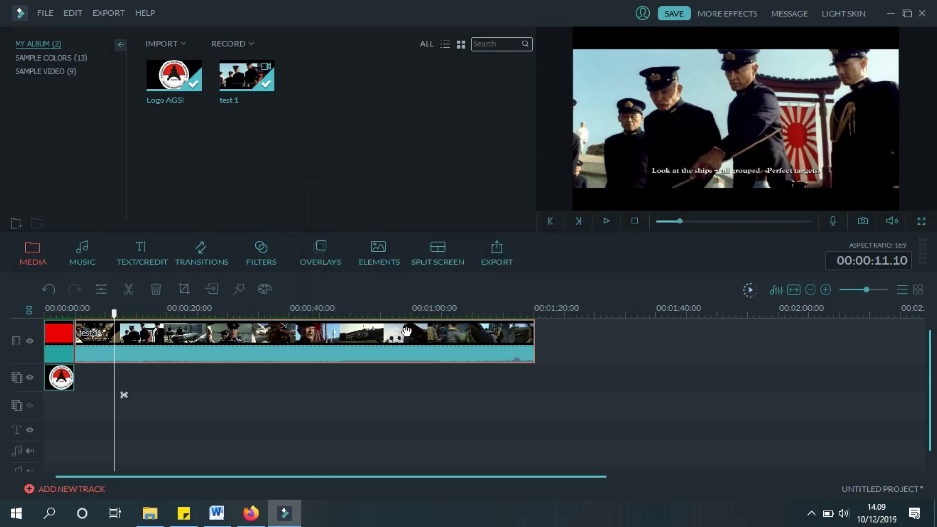
Play back the opening seconds of the test 1 clip from the 5-second mark
click(56, 336)
click(74, 337)
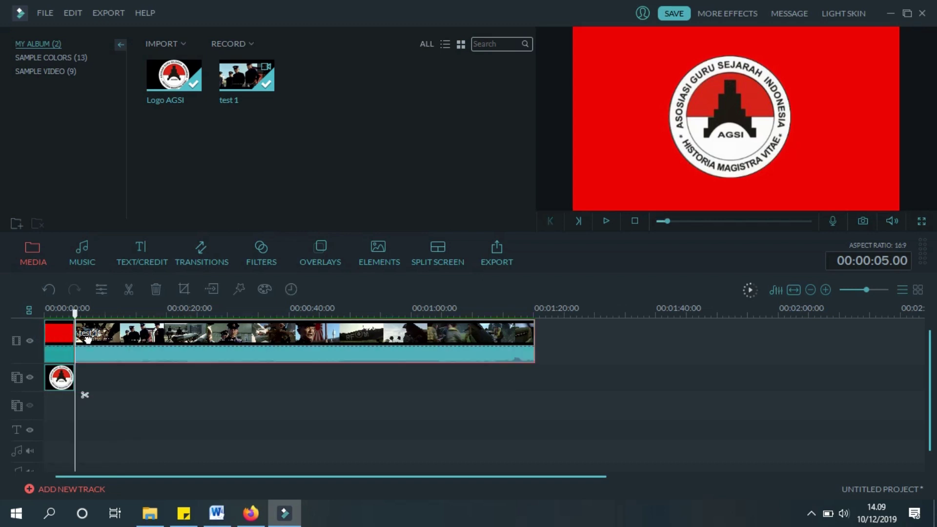
click(607, 220)
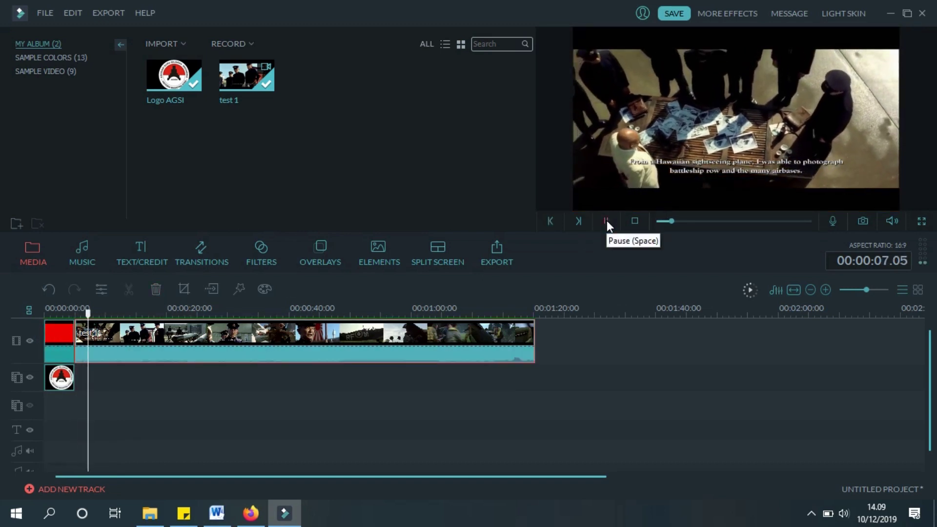
click(607, 220)
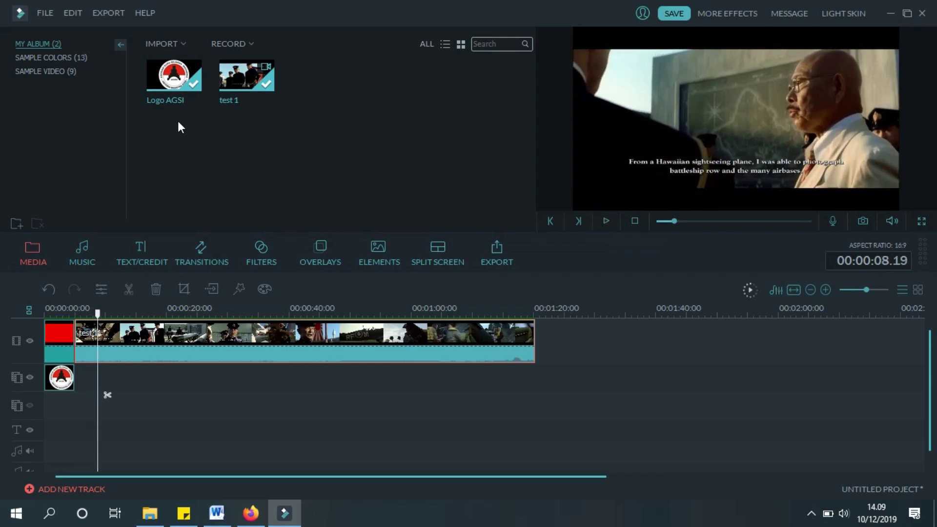
Import the "contoh syutting green screen" video and place it on the second track directly after the logo
click(167, 44)
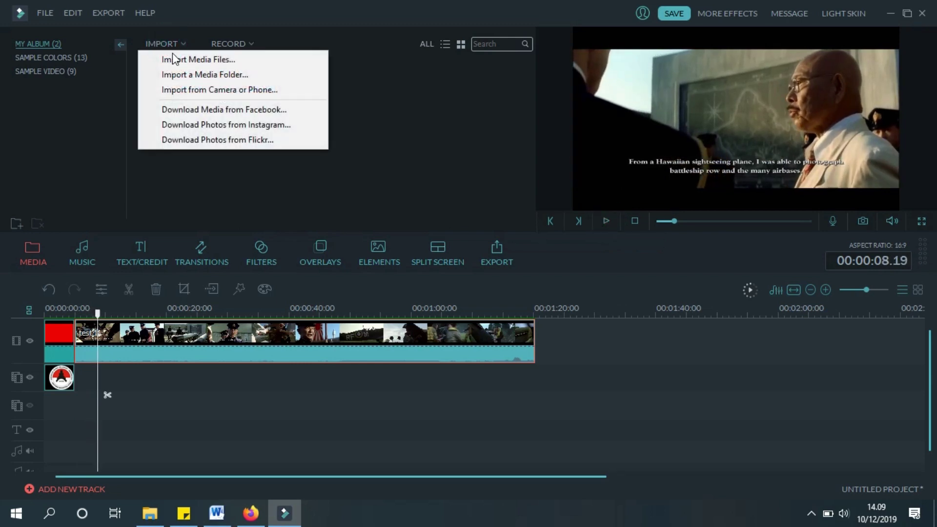
click(177, 59)
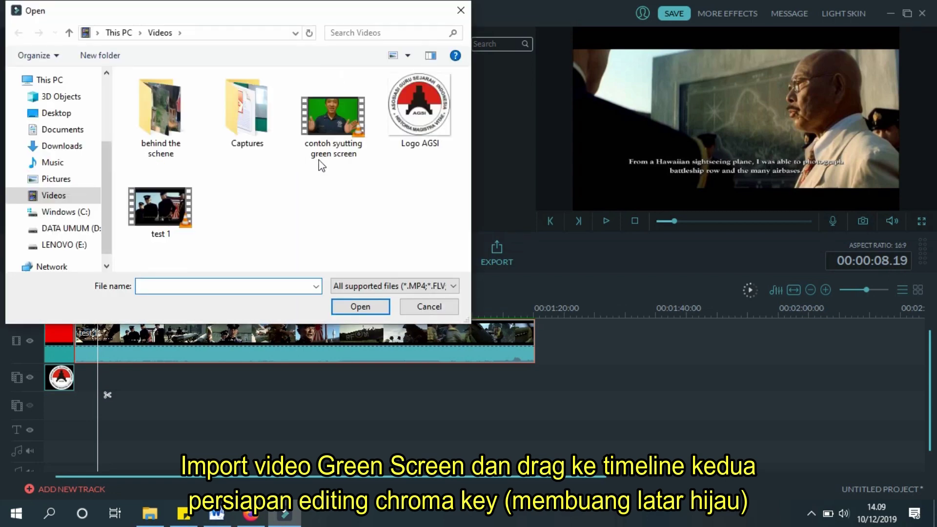
click(341, 128)
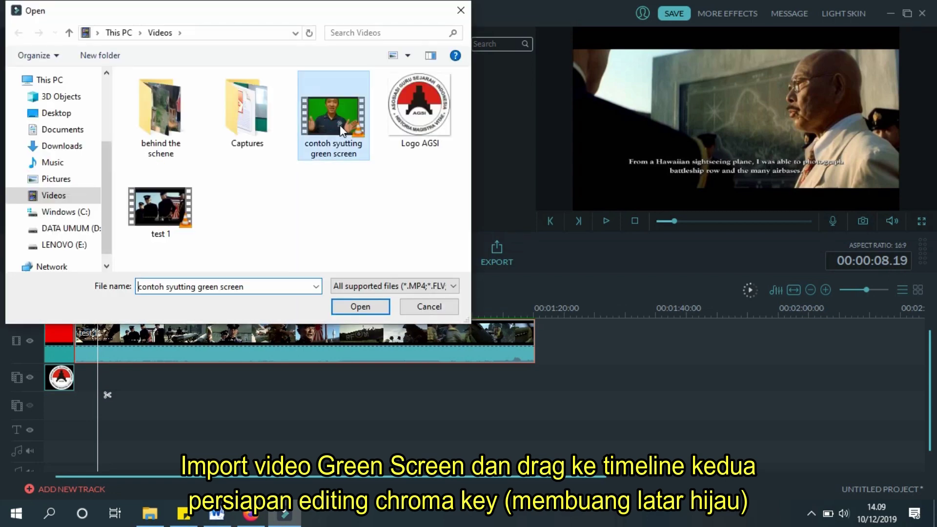
click(374, 307)
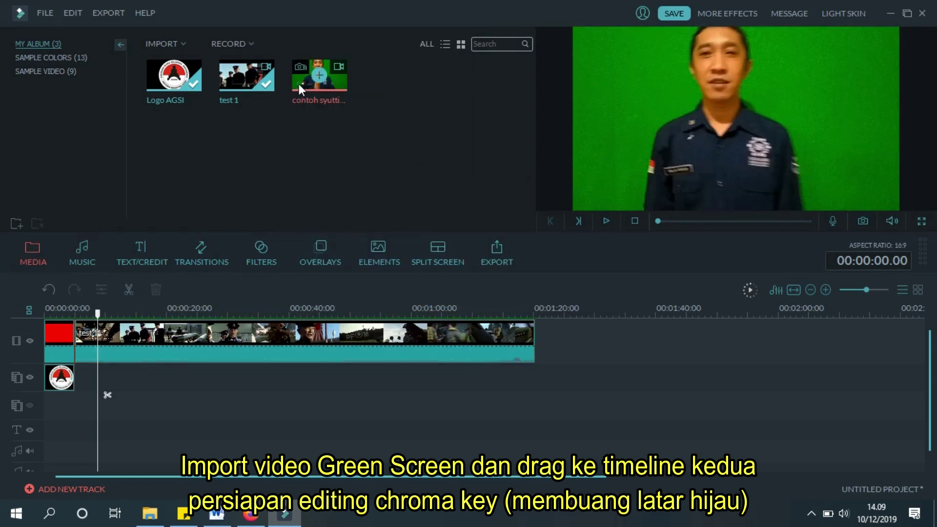
drag(299, 84, 80, 374)
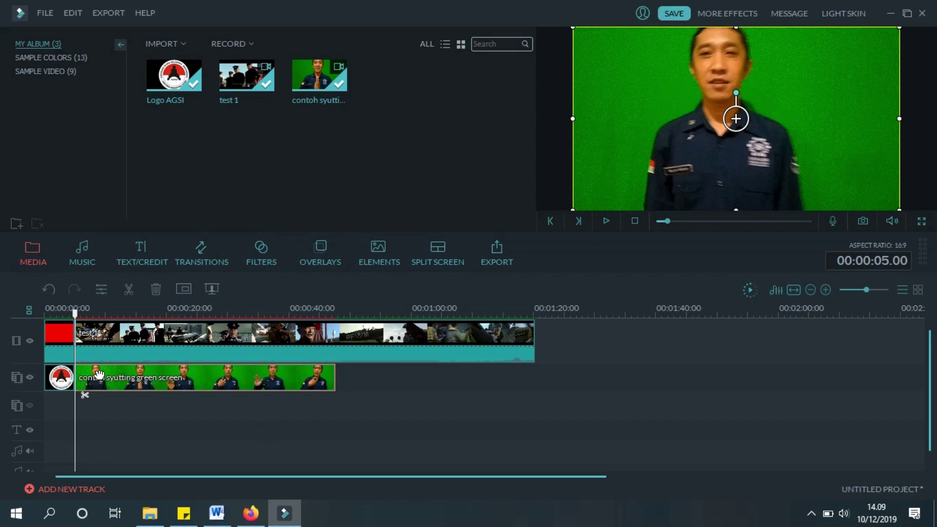
Make the green background of the green screen clip transparent with the Chroma Key effect in Advanced Edit
drag(76, 318, 81, 315)
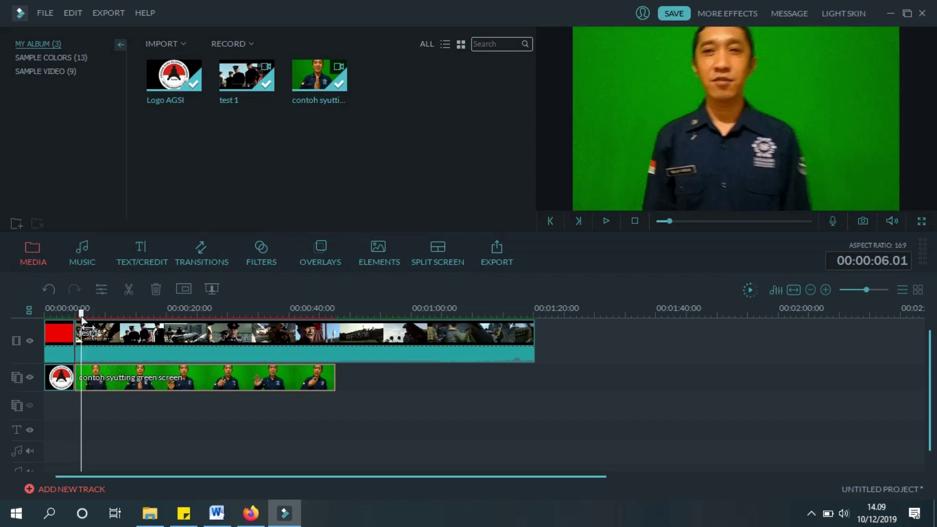
right_click(151, 377)
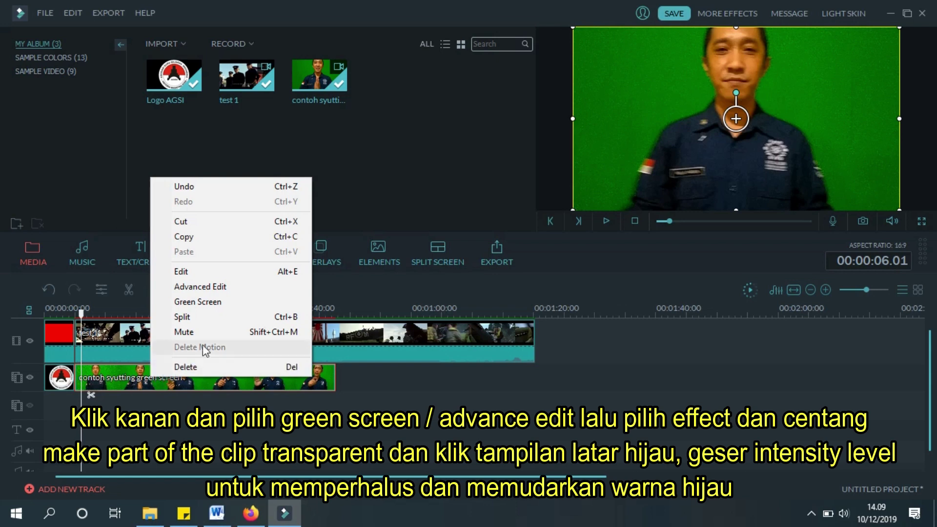
click(228, 288)
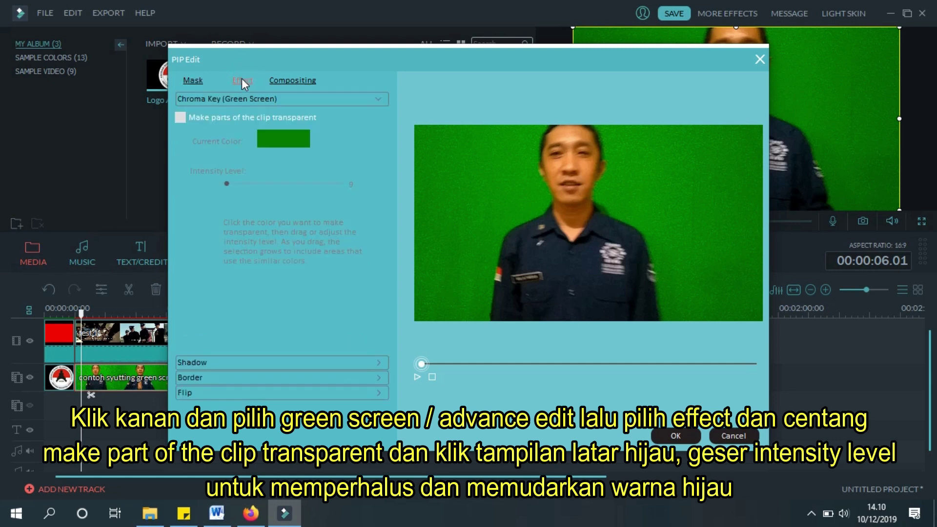
click(179, 118)
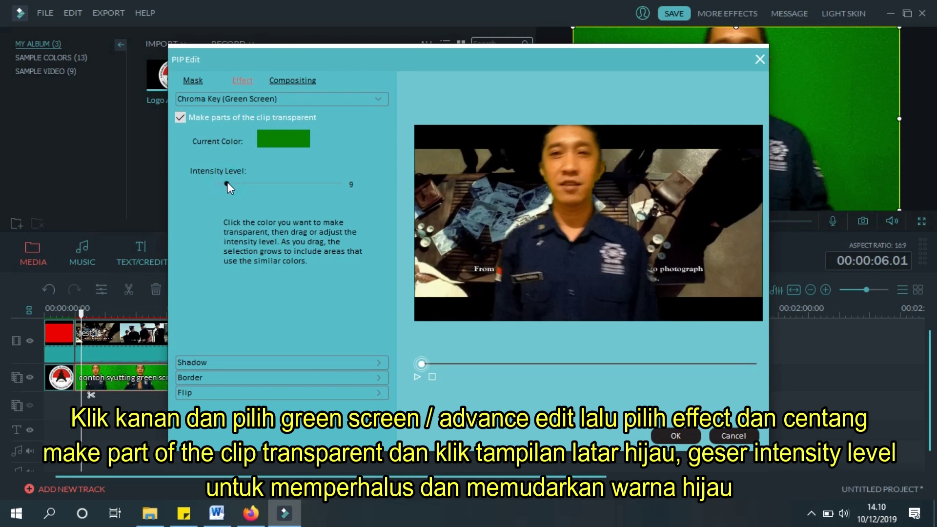
mouse_move(226, 183)
mouse_down()
mouse_move(295, 177)
mouse_move(228, 188)
mouse_up()
click(674, 437)
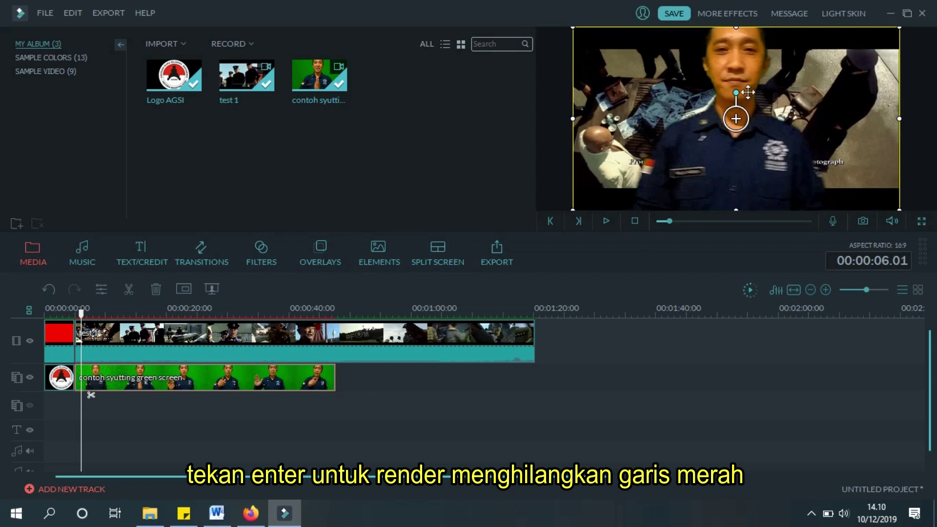
Render the timeline and play back the keyed presenter over the test 1 clip
click(750, 290)
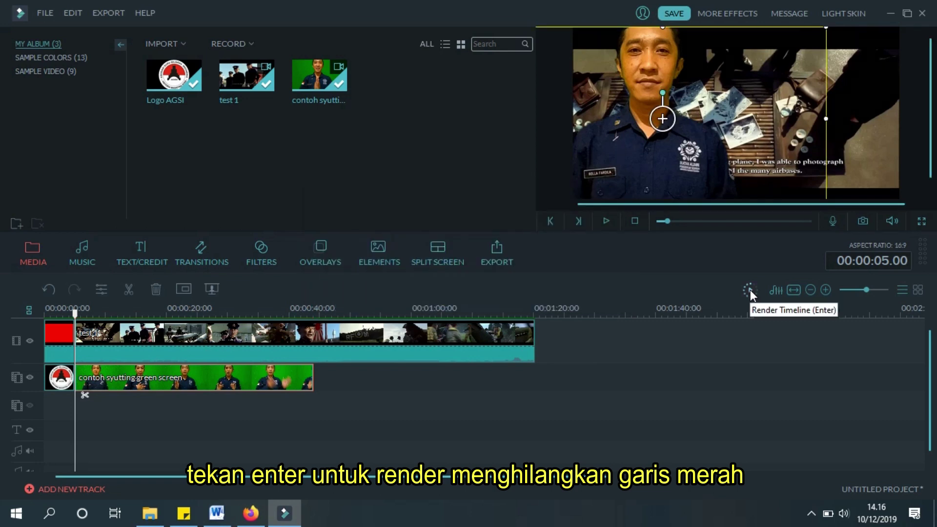
click(606, 221)
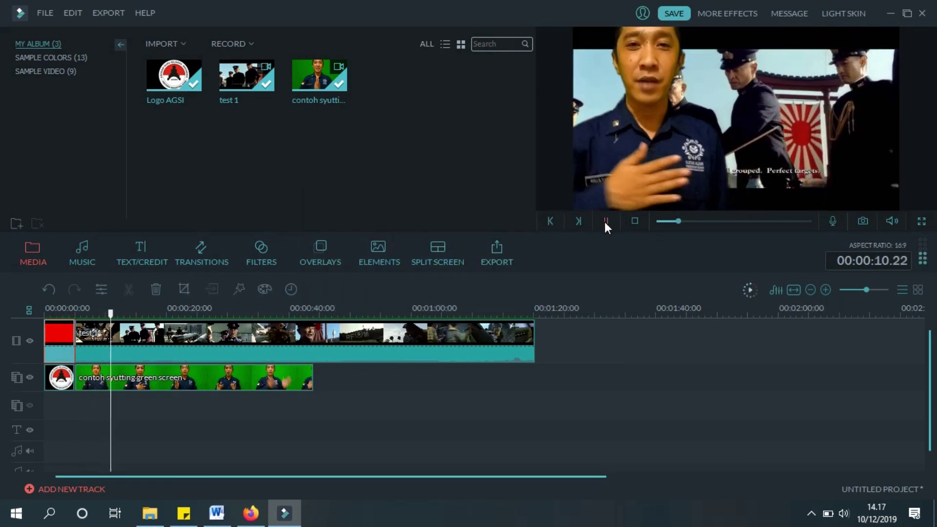
click(605, 222)
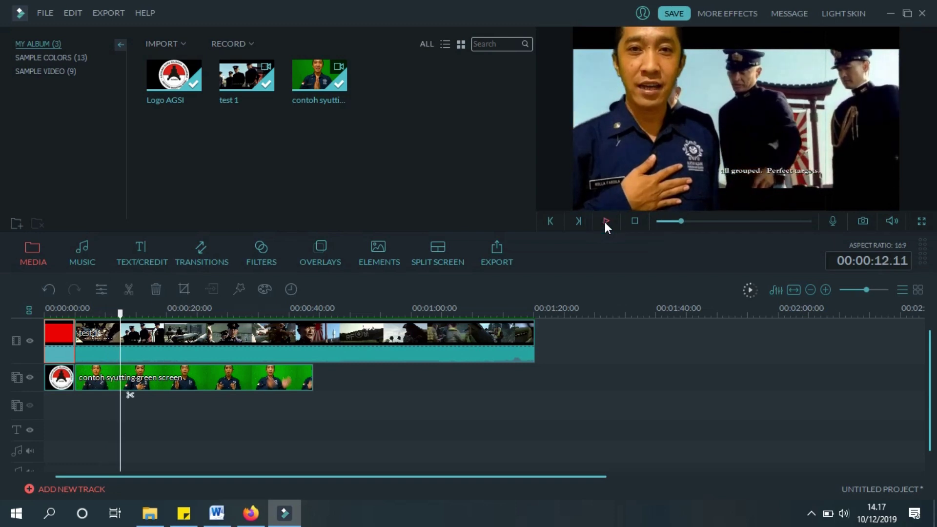
Add the LowerThirds 1 title to the text track at the start of the green screen clip and park the playhead at 00:00:07.02
click(140, 247)
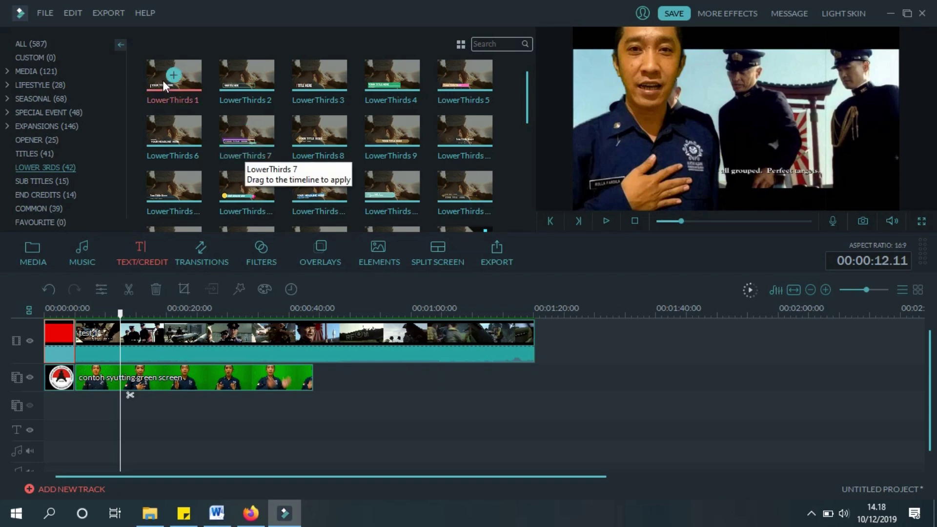
drag(154, 77, 71, 428)
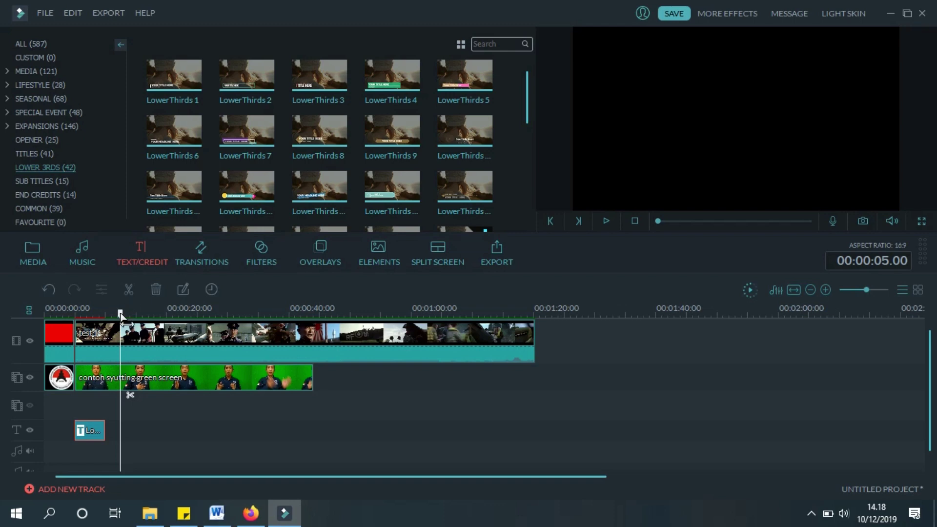
drag(120, 313, 74, 313)
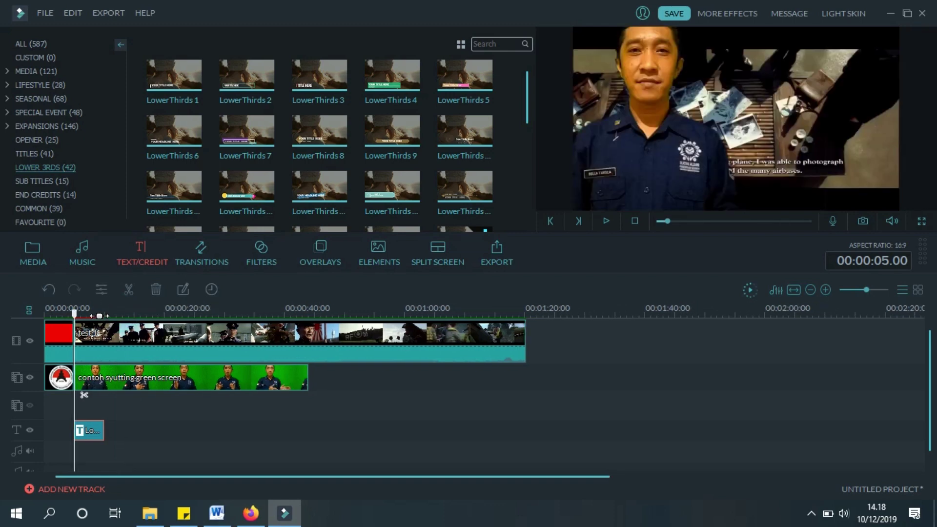
drag(74, 313, 87, 313)
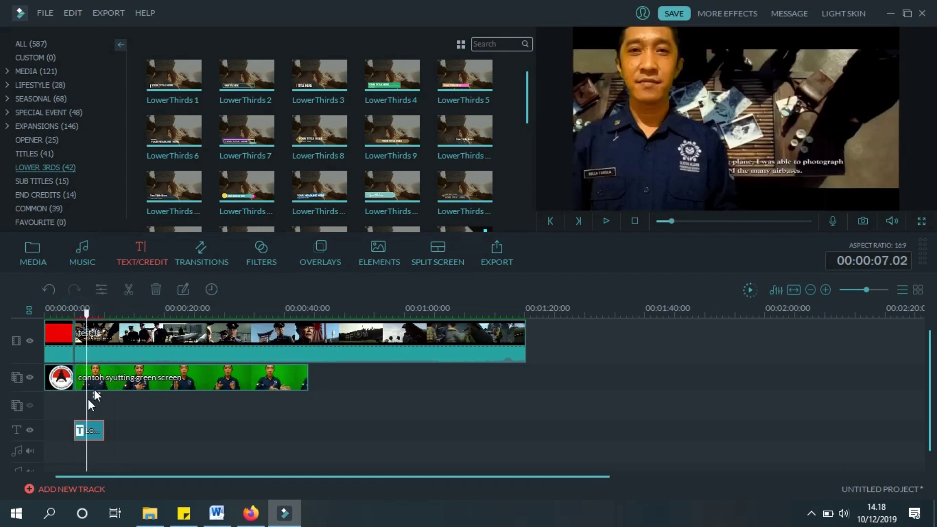
Replace the main title text of the lower third with the presenter's full name
right_click(93, 434)
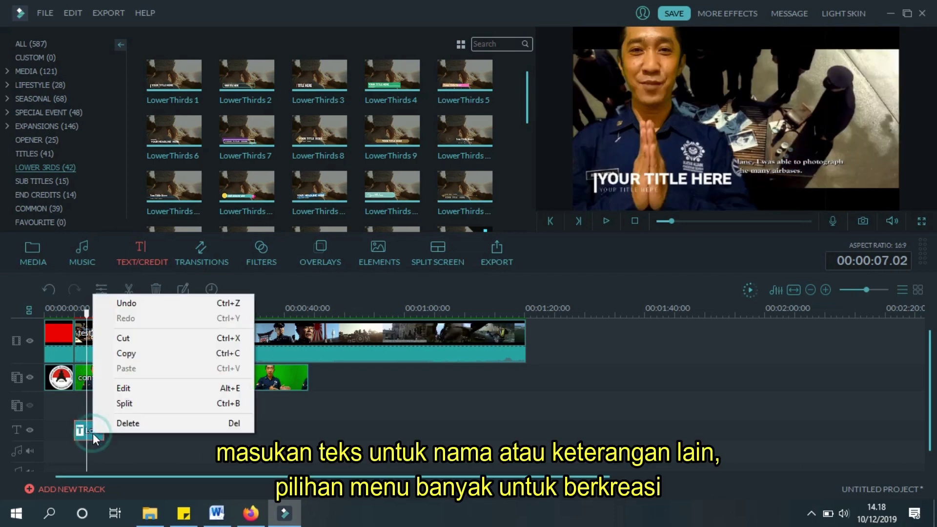
click(165, 391)
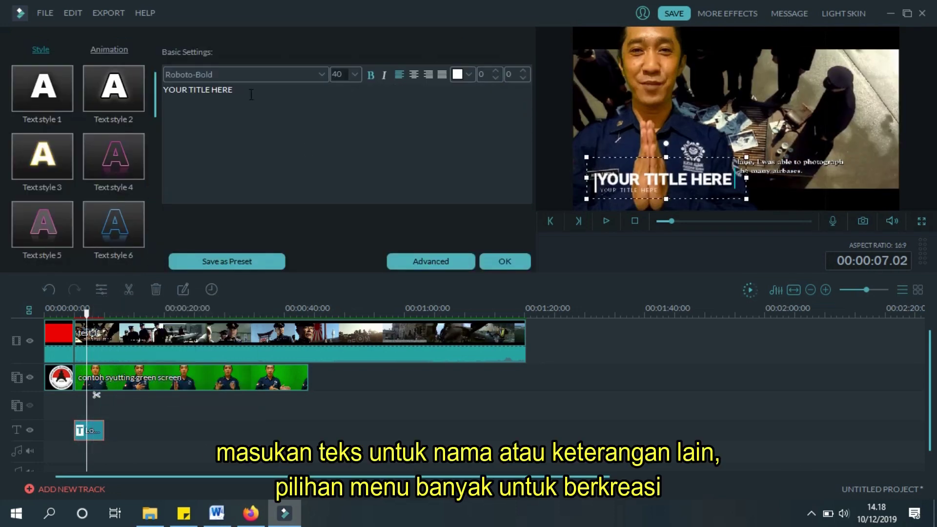
drag(244, 90, 146, 91)
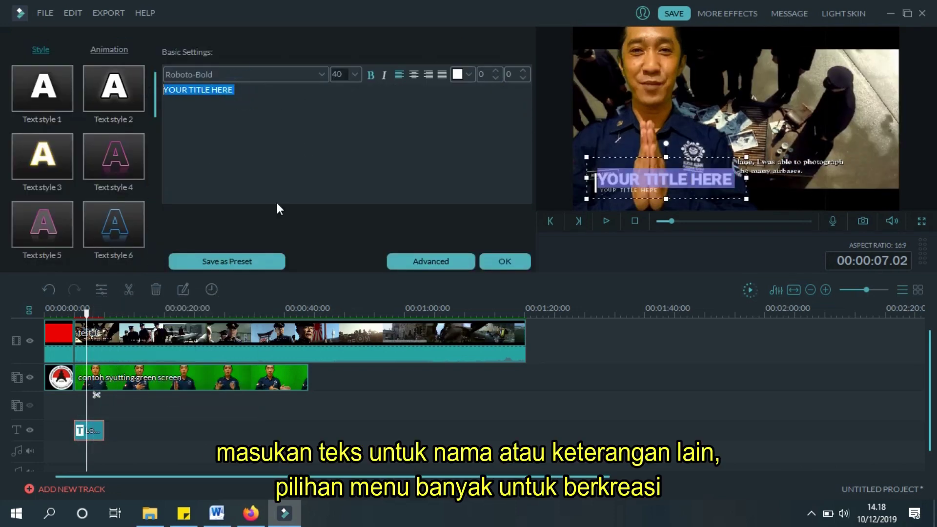
text(R)
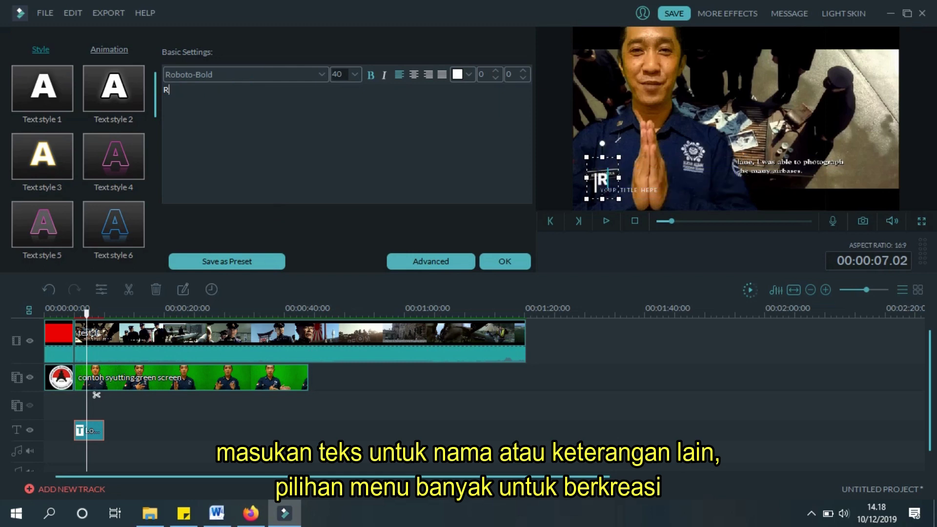
text(olla)
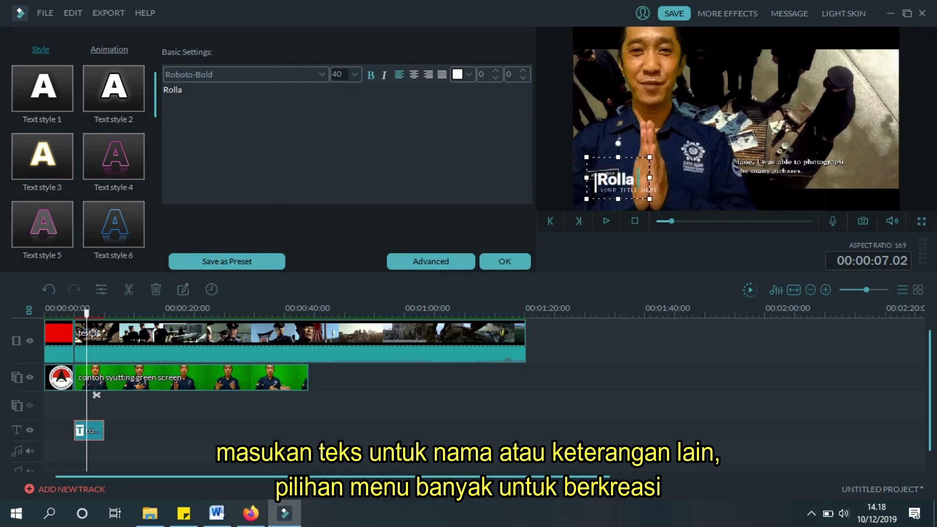
text( Fardila)
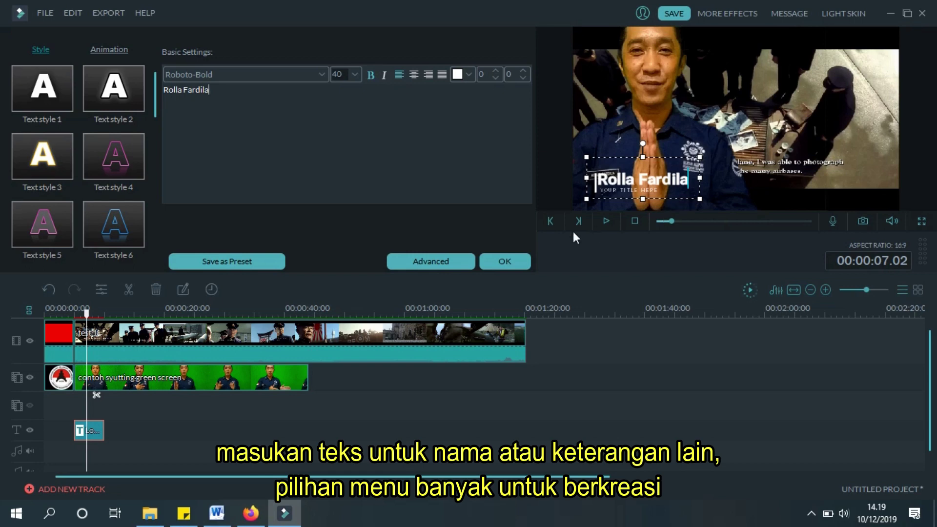
Replace the YOUR TITLE HERE subtitle of the lower third with "Guru Sejarah" in Advanced Text Edit
click(452, 265)
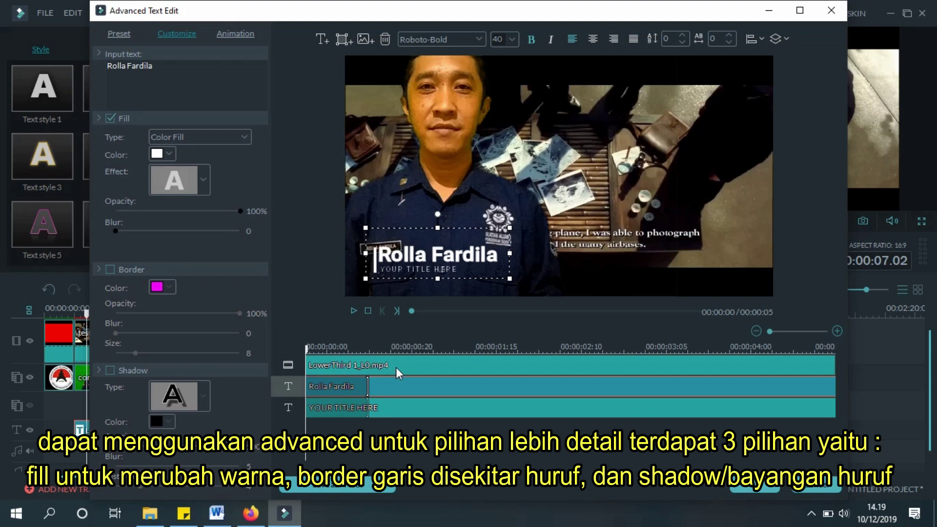
click(393, 411)
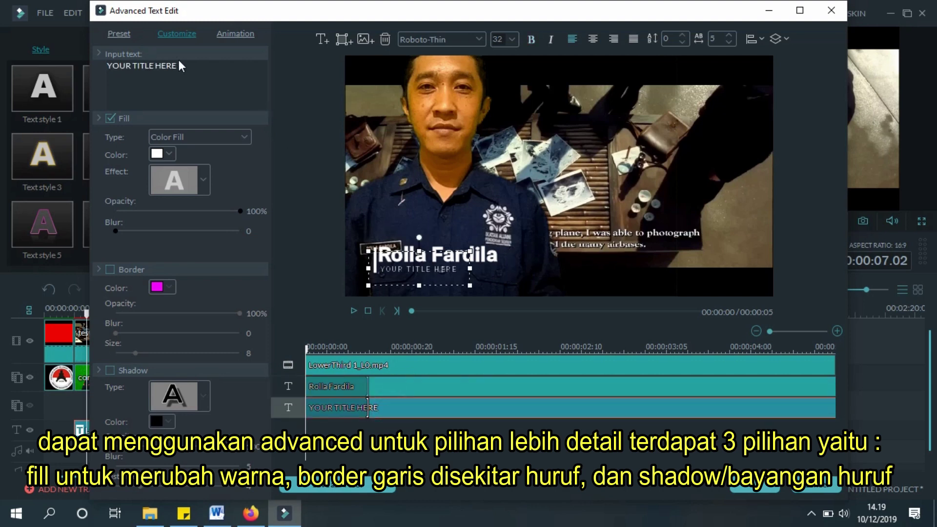
drag(178, 65, 80, 80)
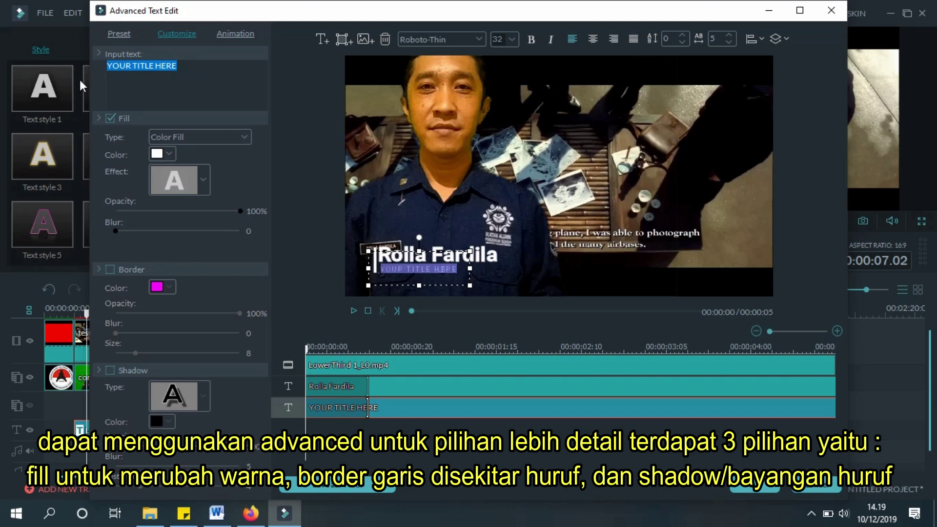
text(Guru)
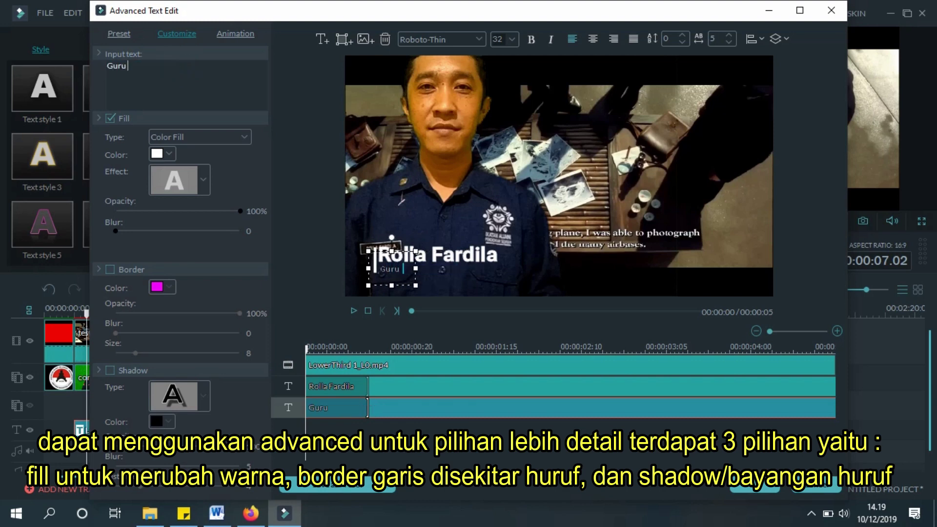
text( Sejarah)
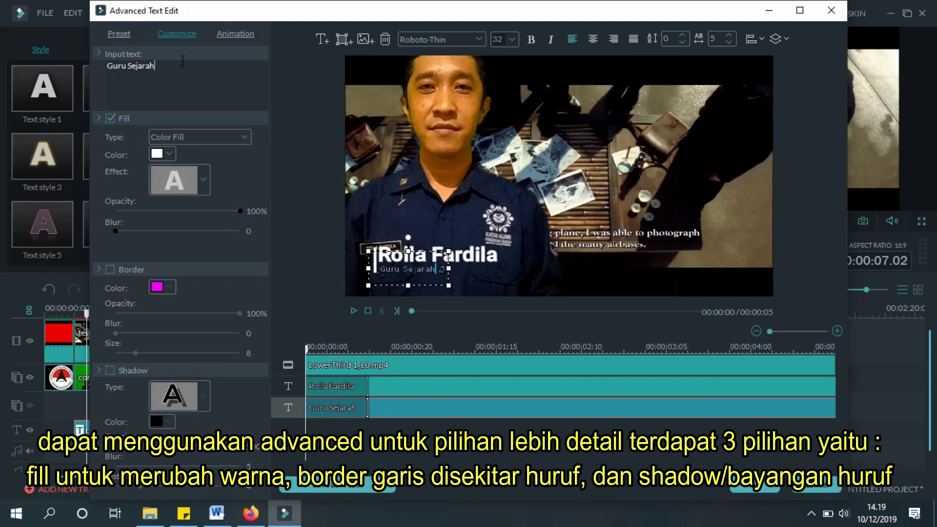
Style the Guru Sejarah subtitle with a yellow fill and the Rockwell Extra Bold font, and enlarge its text box slightly
click(165, 152)
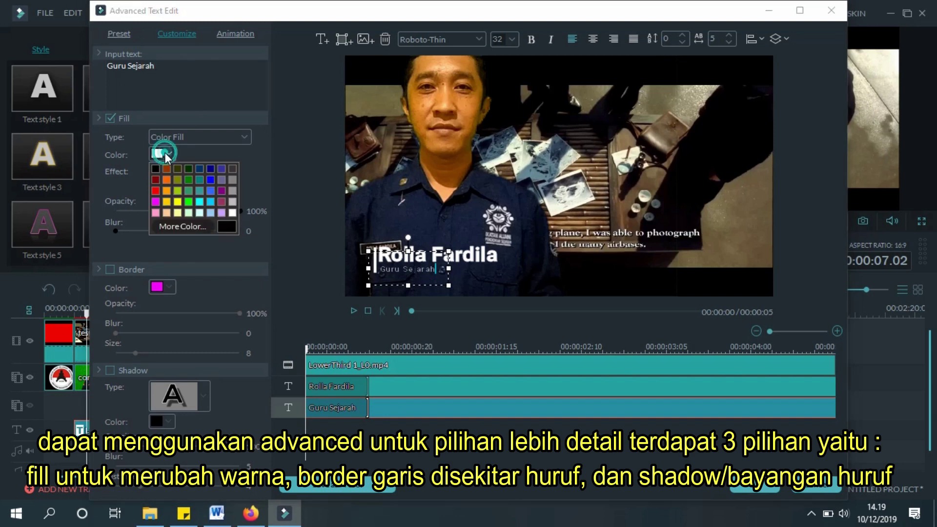
click(176, 202)
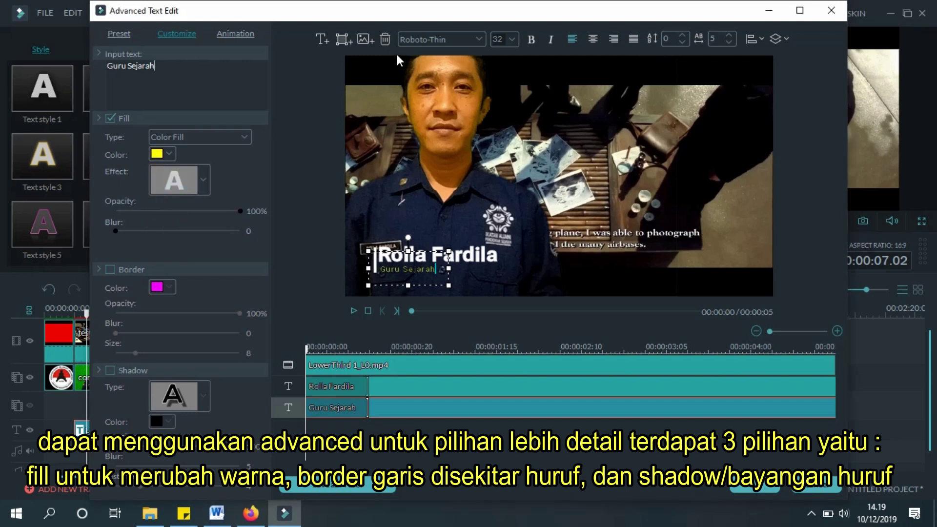
click(479, 37)
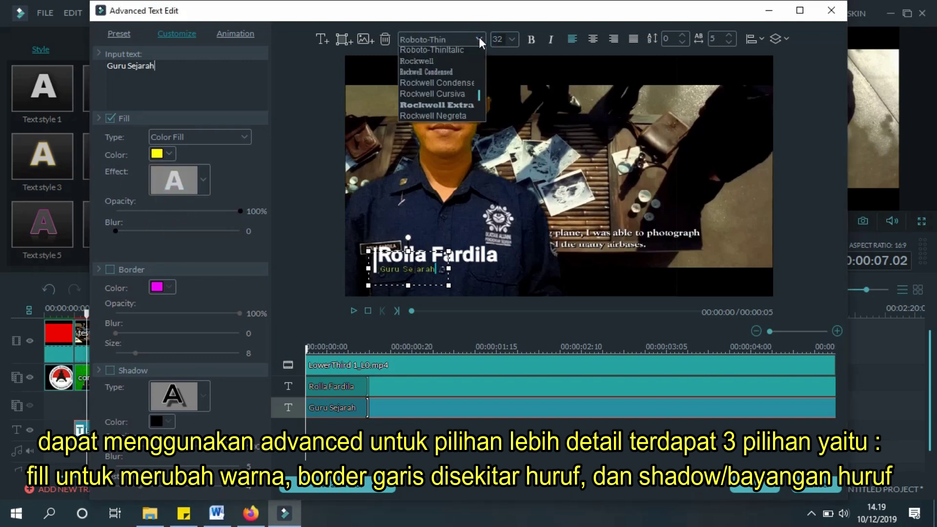
click(448, 118)
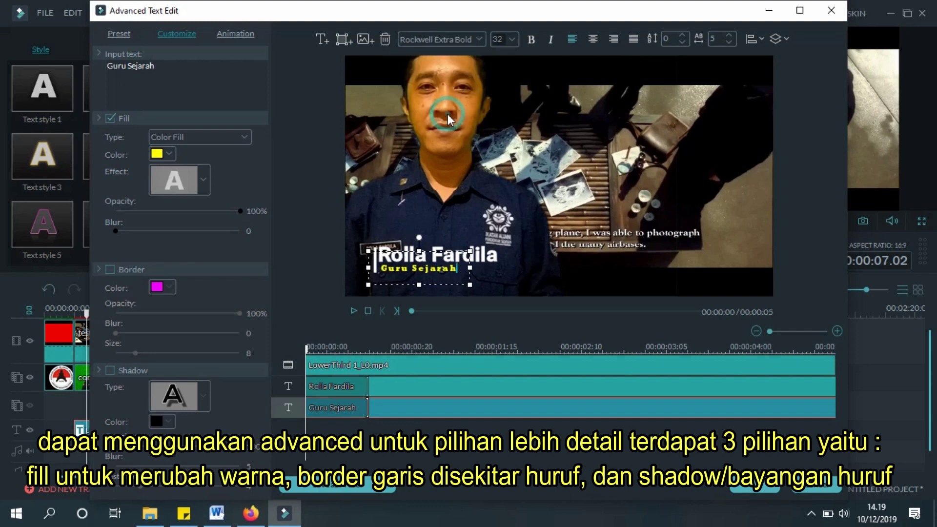
drag(471, 282, 478, 288)
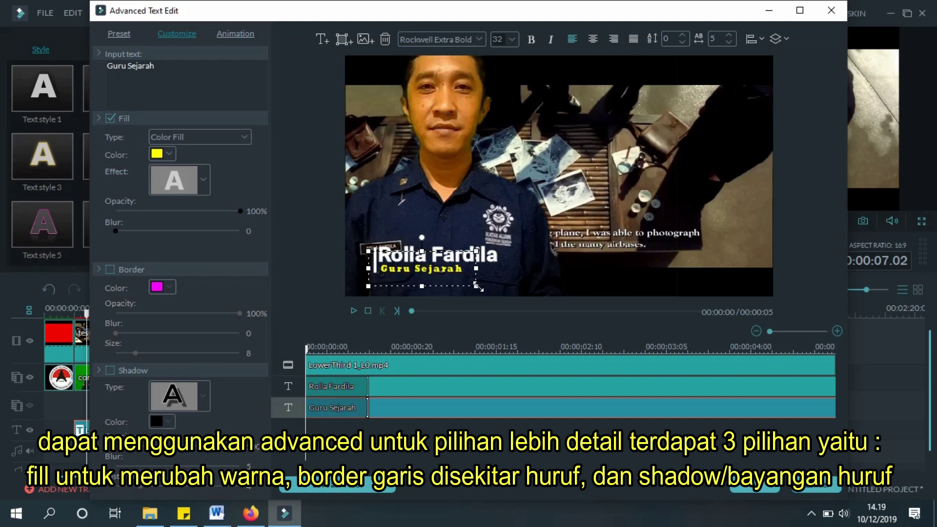
Apply the lower-third title edits and render the timeline preview
click(755, 484)
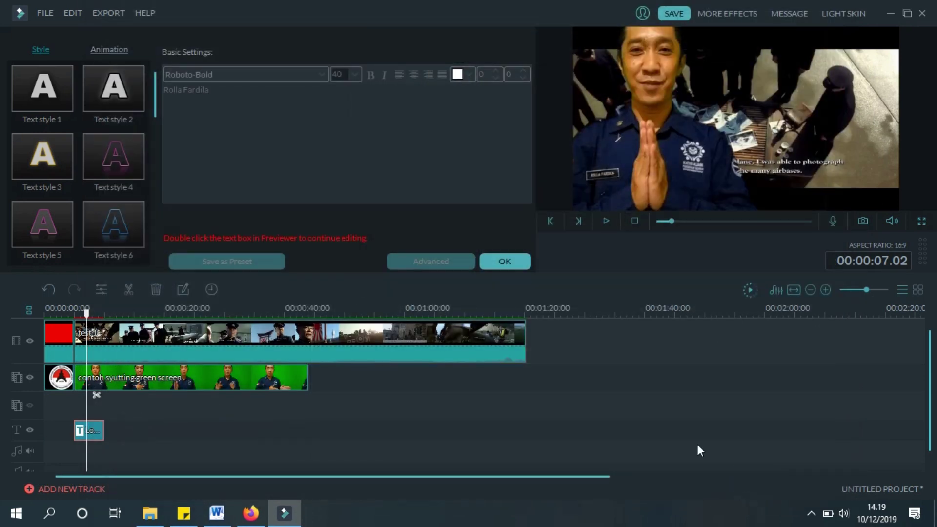
click(505, 261)
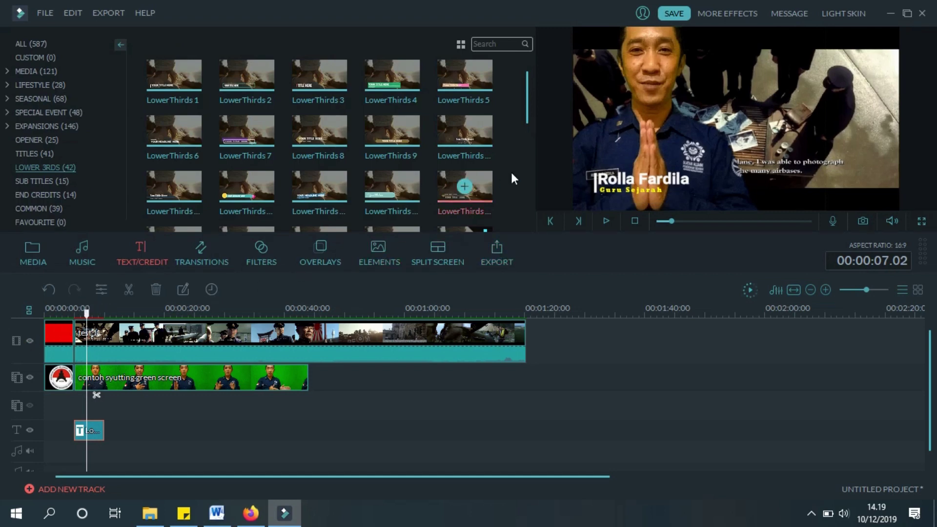
click(750, 291)
Overlay Logo AGSI on the third video track, small in the frame's upper-right corner, from the green screen clip's start to test 1's end
click(44, 246)
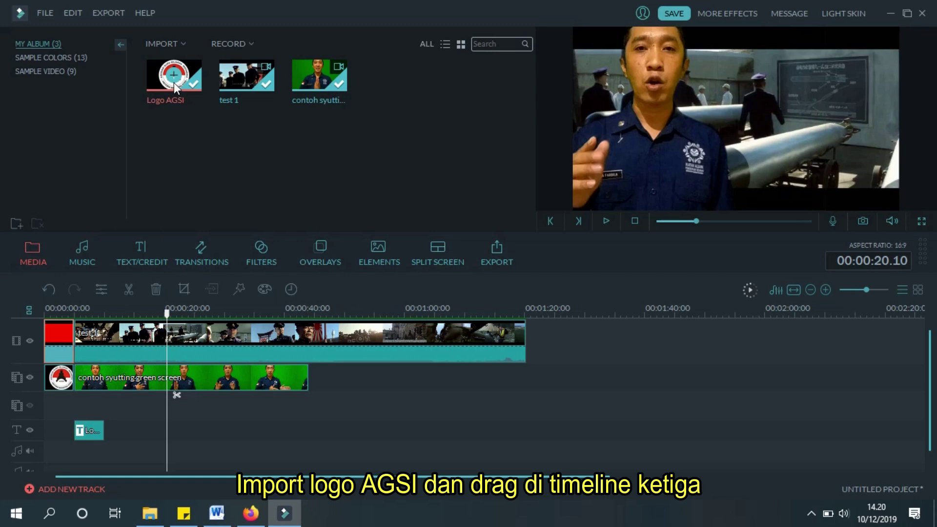
drag(174, 83, 81, 396)
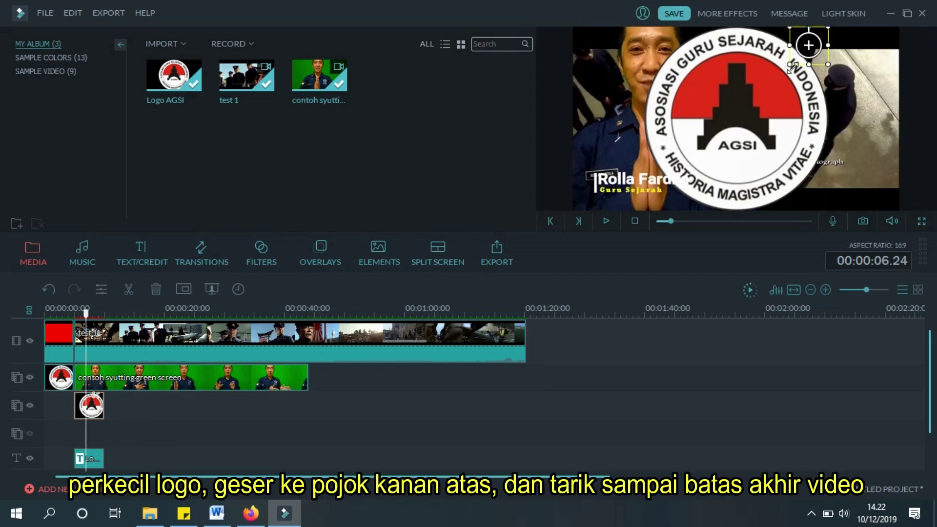
drag(809, 45, 880, 46)
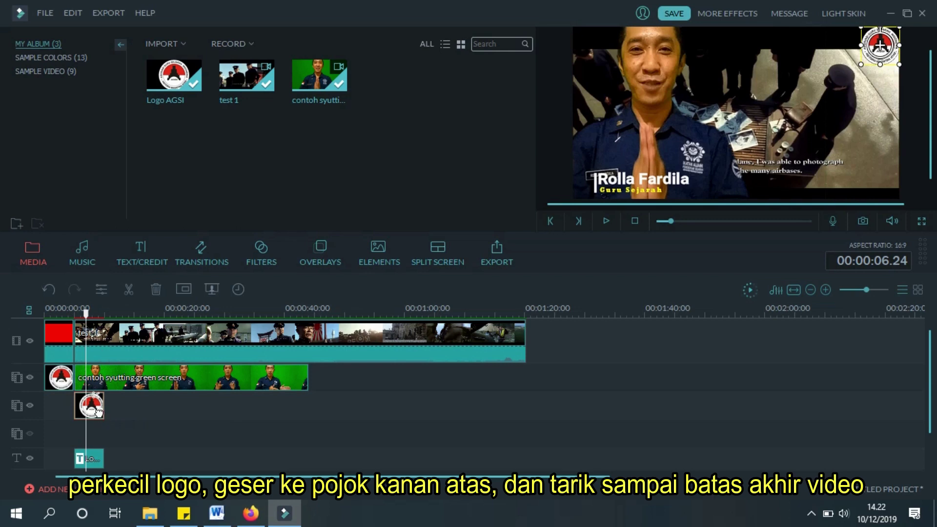
drag(103, 398, 521, 390)
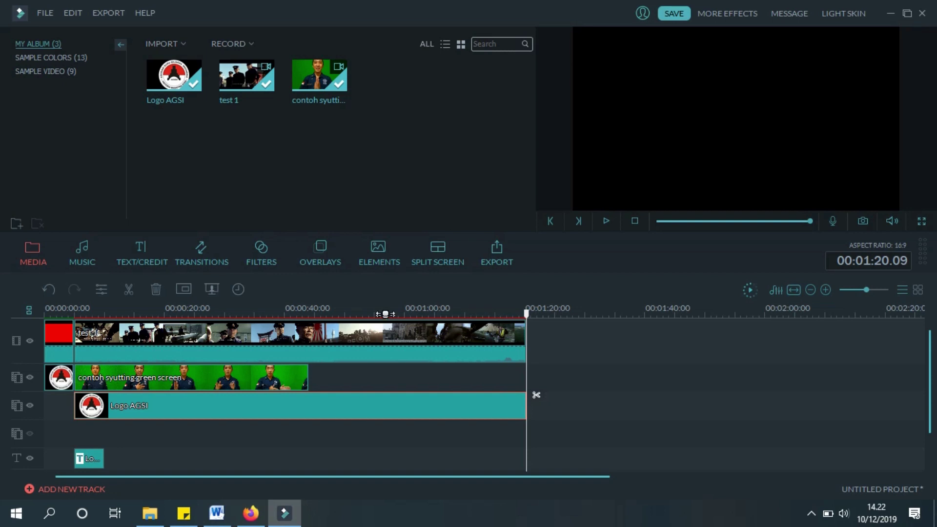
Check the logo overlay along the rescaled timeline and render the timeline preview
mouse_move(385, 314)
mouse_down()
mouse_move(512, 287)
mouse_move(395, 307)
mouse_up()
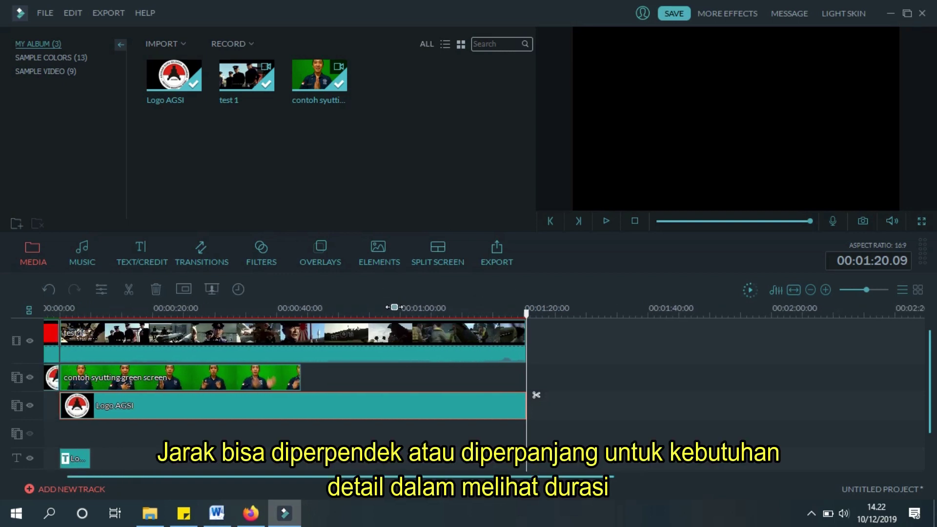
drag(526, 314, 278, 300)
click(297, 476)
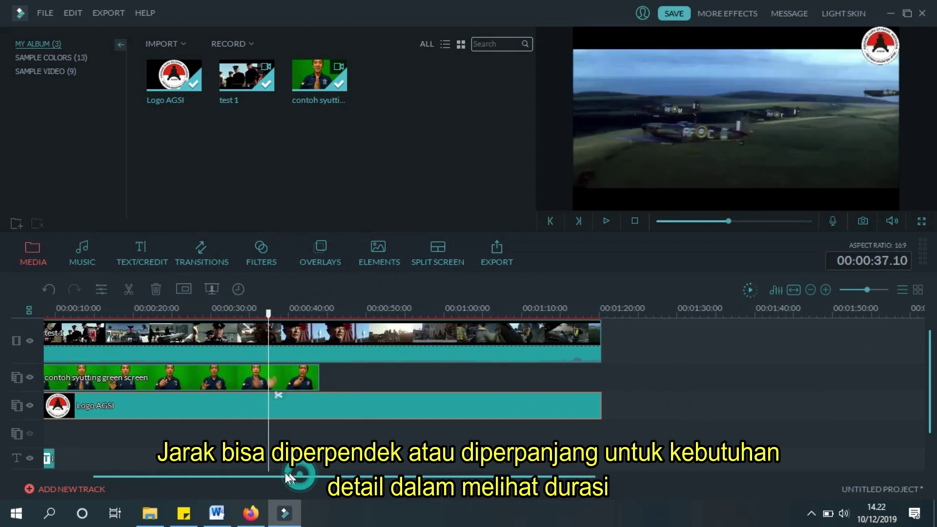
drag(289, 477, 222, 480)
drag(334, 314, 297, 303)
click(751, 289)
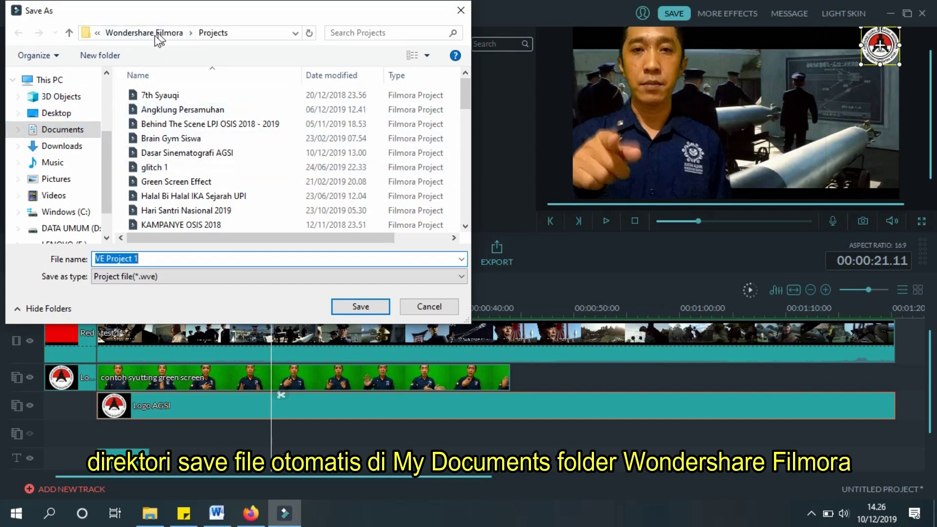
Save the project in the Projects folder as "video pembelajaran" followed by the presenter's full name
click(150, 259)
drag(150, 259, 72, 268)
key(BackSpace)
text(vide)
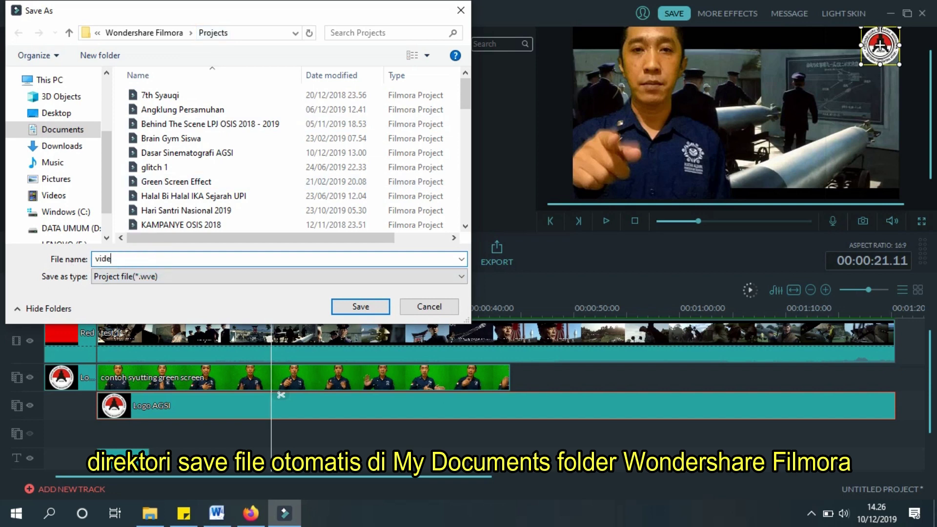
text(o pembelajaran rolla fardila)
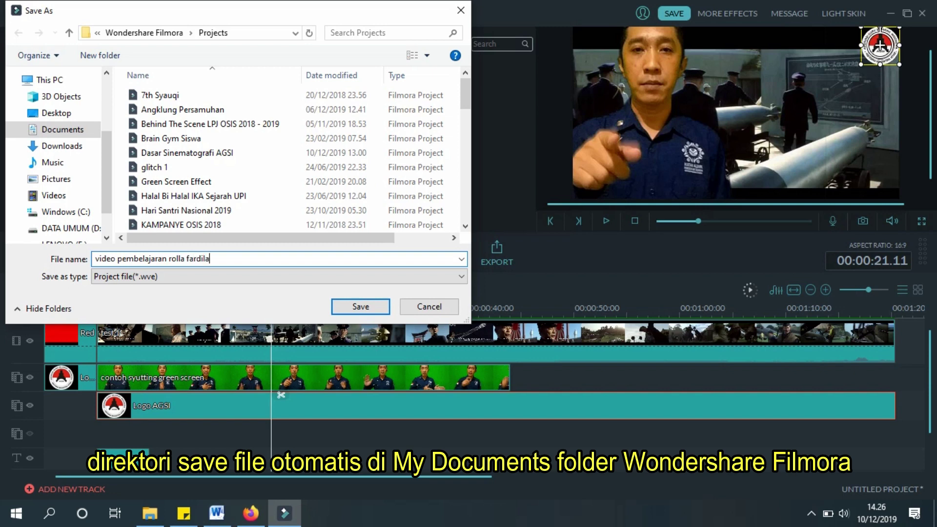
click(362, 308)
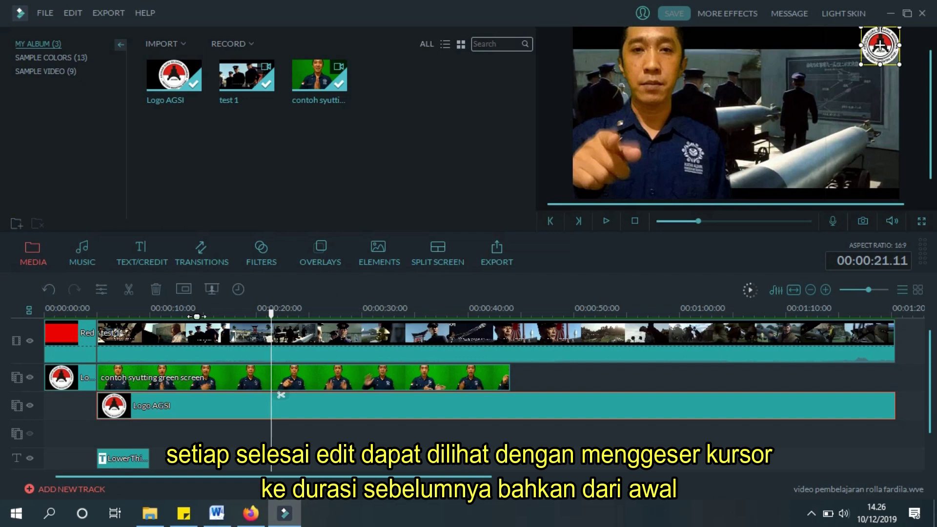
Play the edited video from the beginning to review it
click(62, 345)
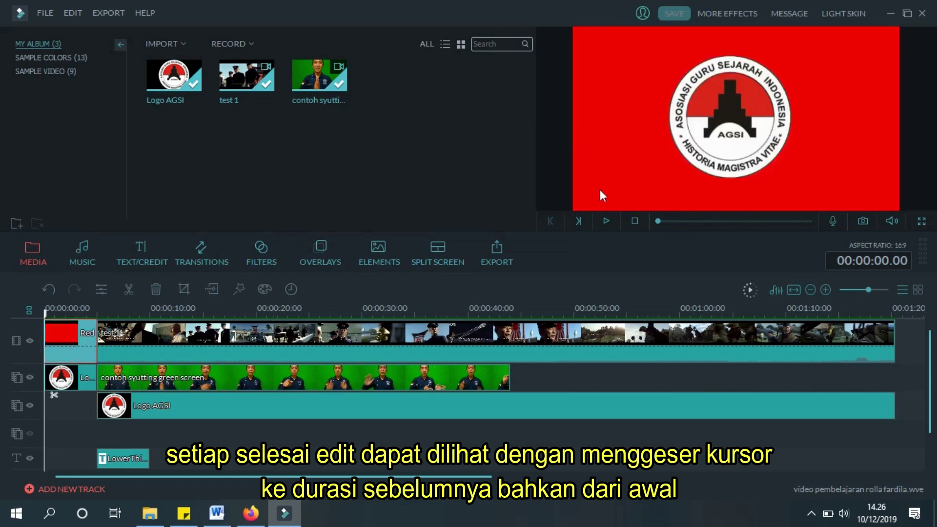
click(607, 221)
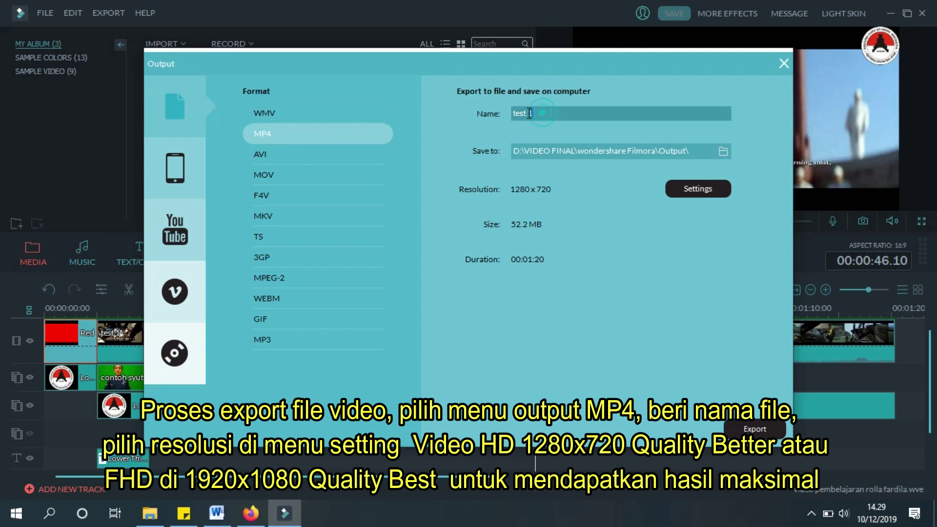
Export the video as an MP4 at 1280 x 720, naming the file "video pembelajaran" followed by the presenter's full name
text(video pembelajaran rolla fardila)
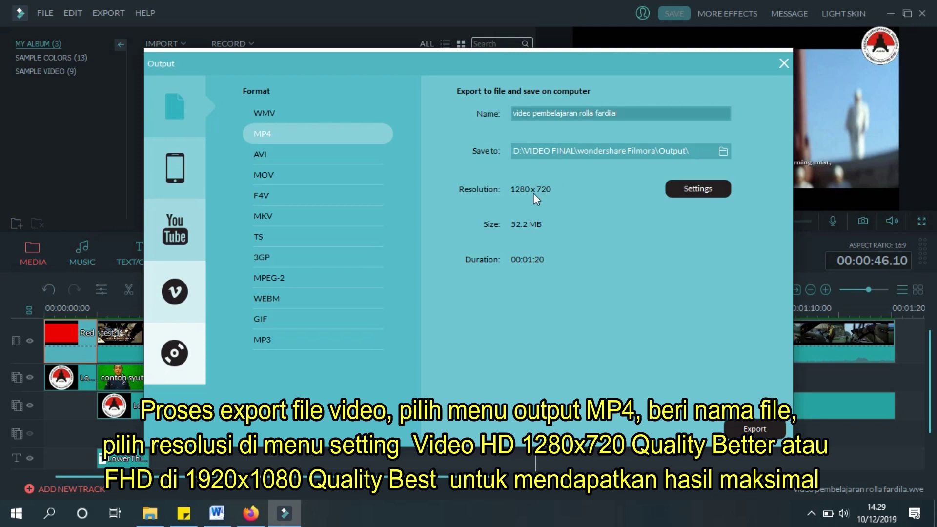
click(690, 189)
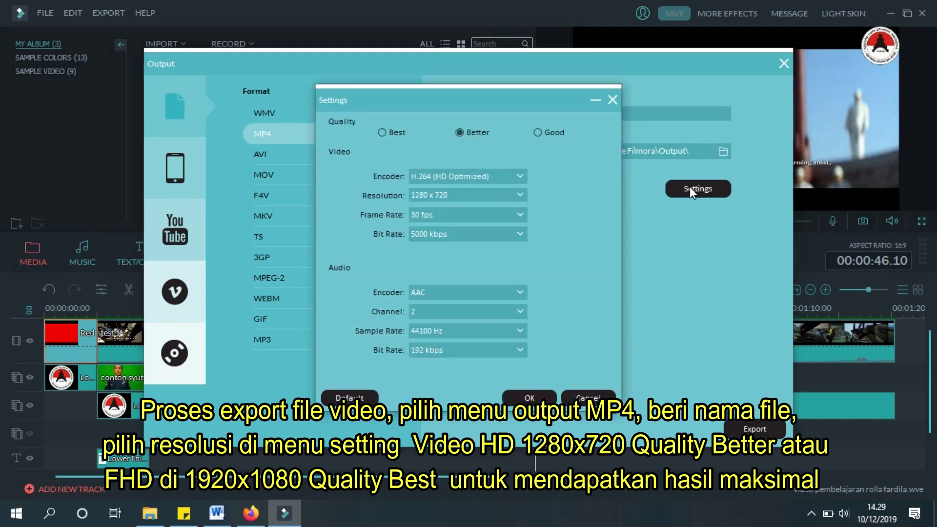
click(503, 195)
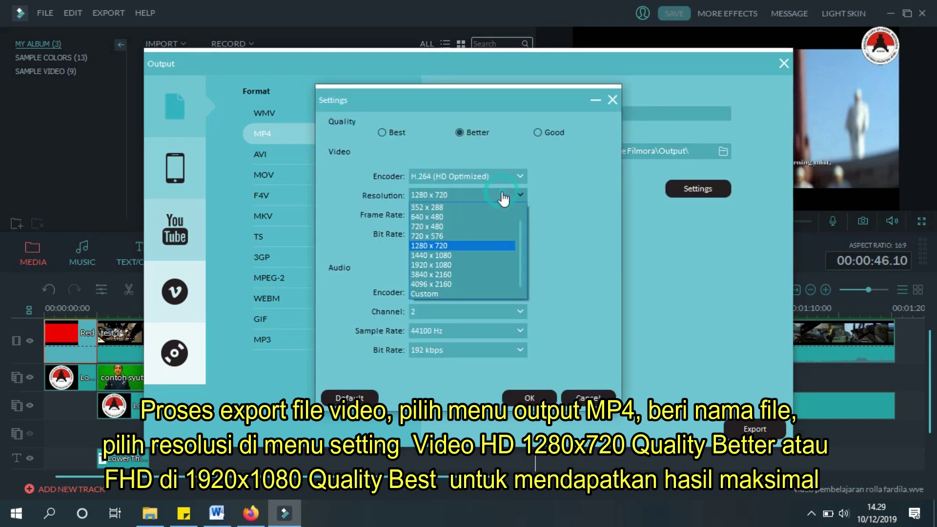
click(463, 246)
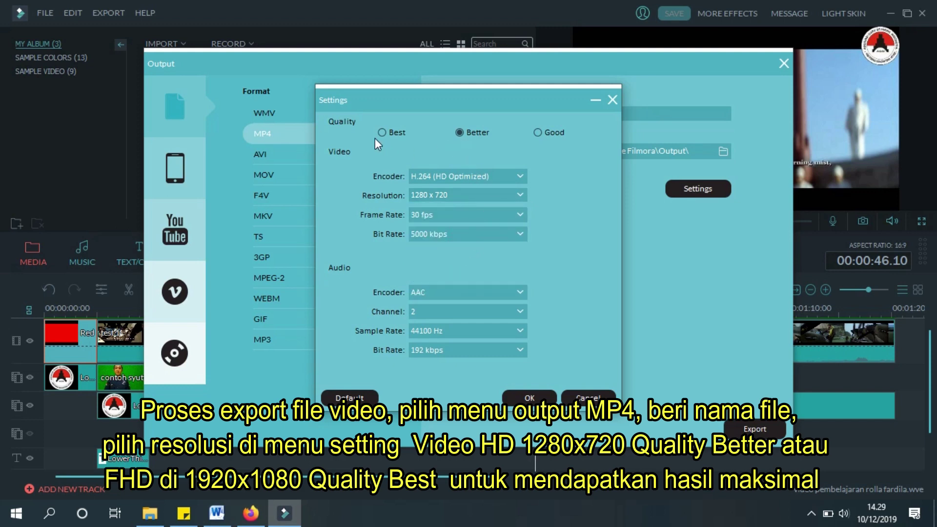
click(530, 397)
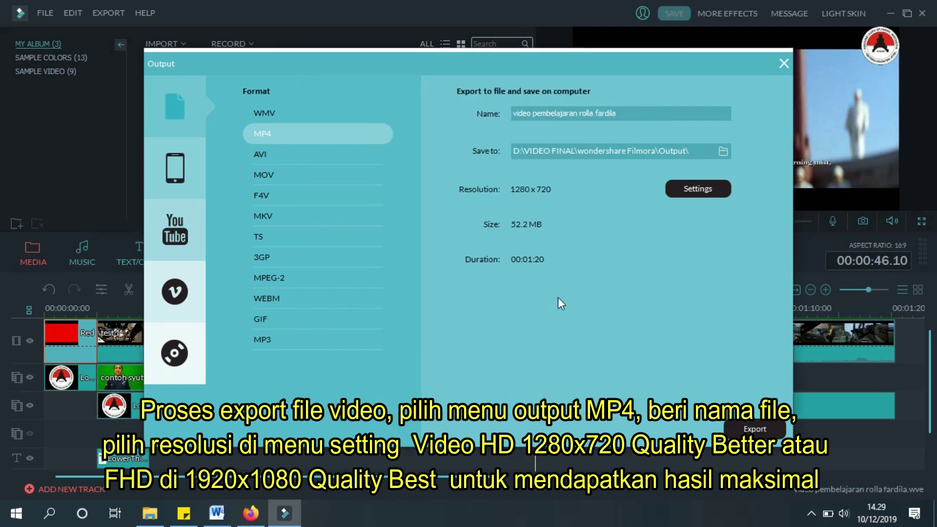
click(758, 430)
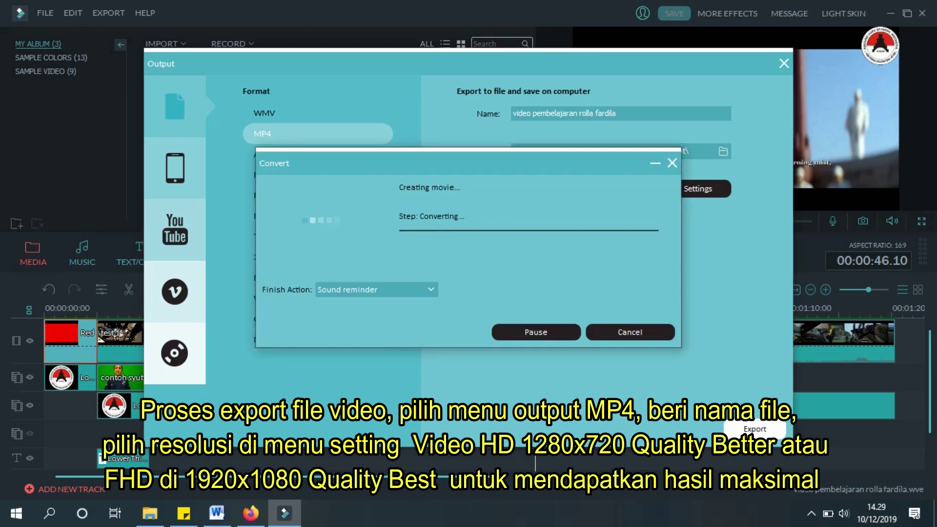